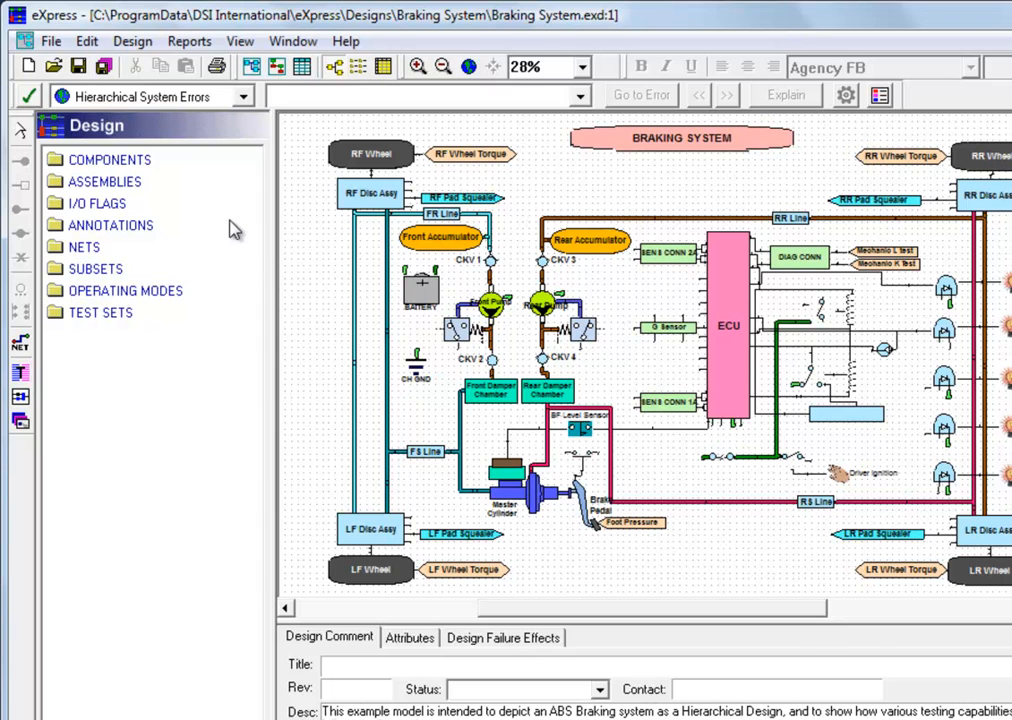
# Open the lower-level design of the RF Disc Assy through its hierarchy.
pyautogui.rightClick(350, 200)
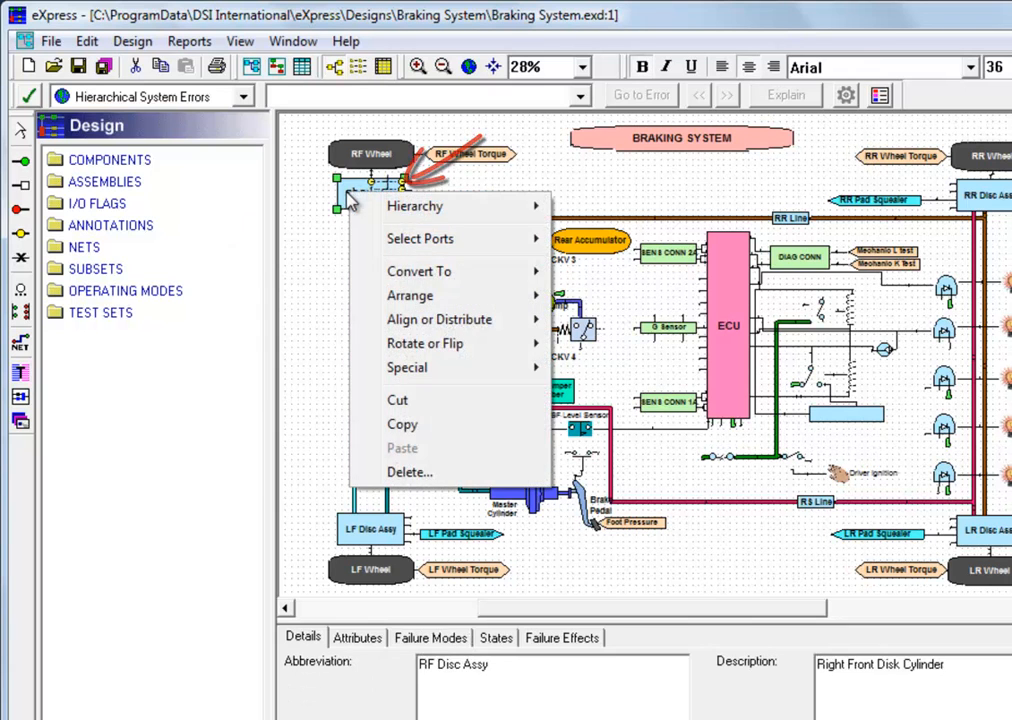
pyautogui.moveTo(398, 207)
pyautogui.click(610, 207)
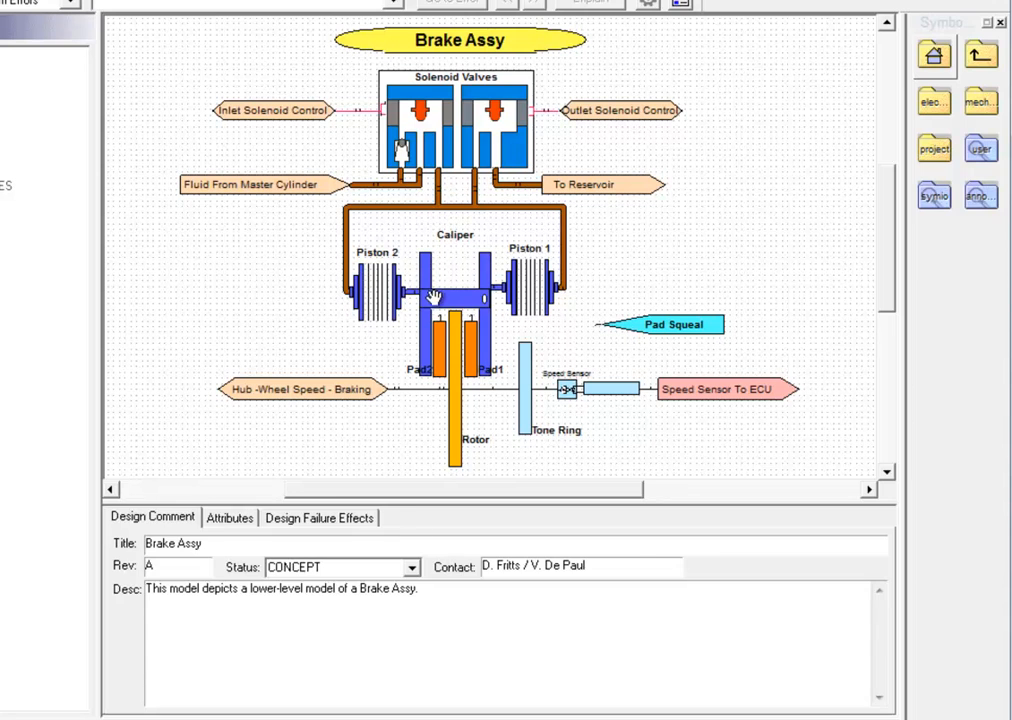
# Examine the failure modes of the Caliper, the inlet solenoid valve and Piston 2 in the Brake Assy design.
pyautogui.click(429, 298)
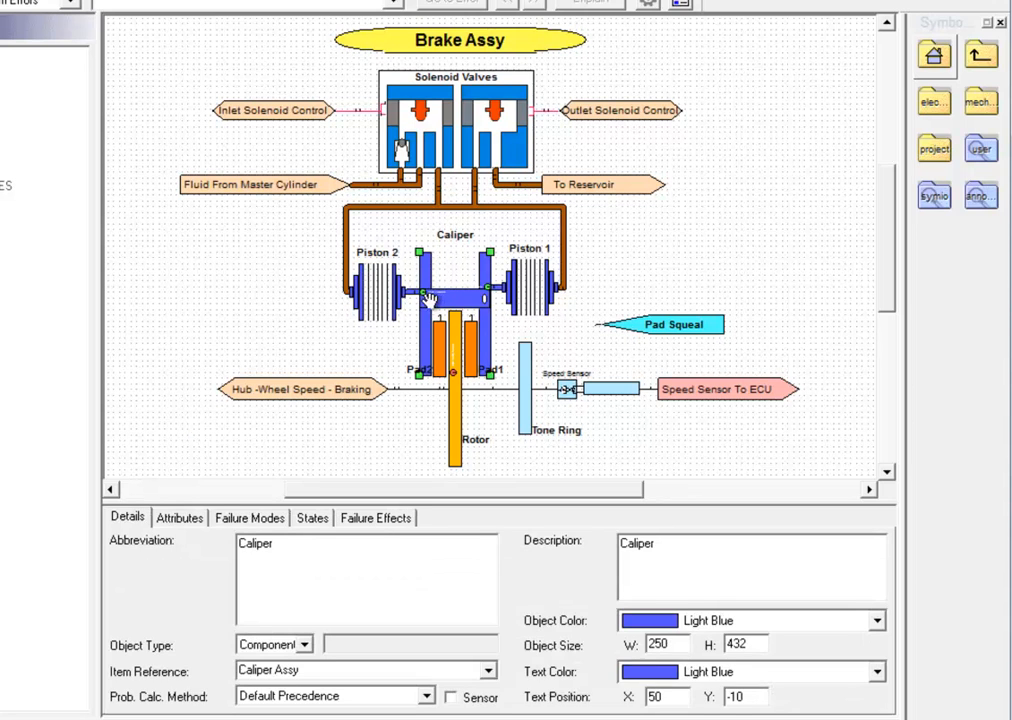
pyautogui.click(262, 519)
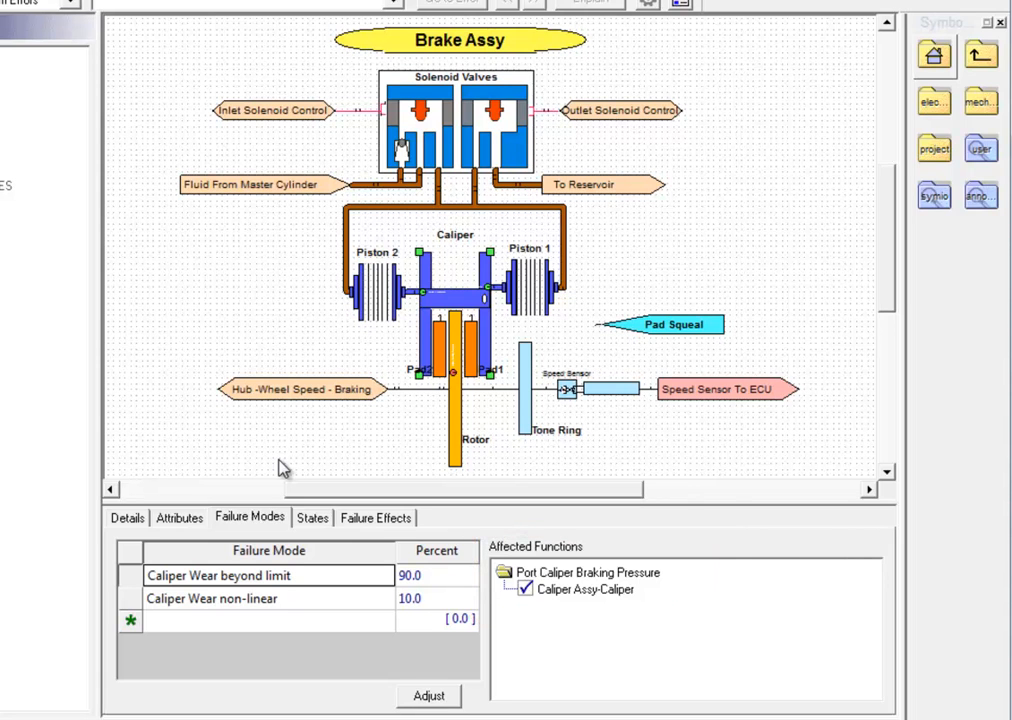
pyautogui.click(408, 93)
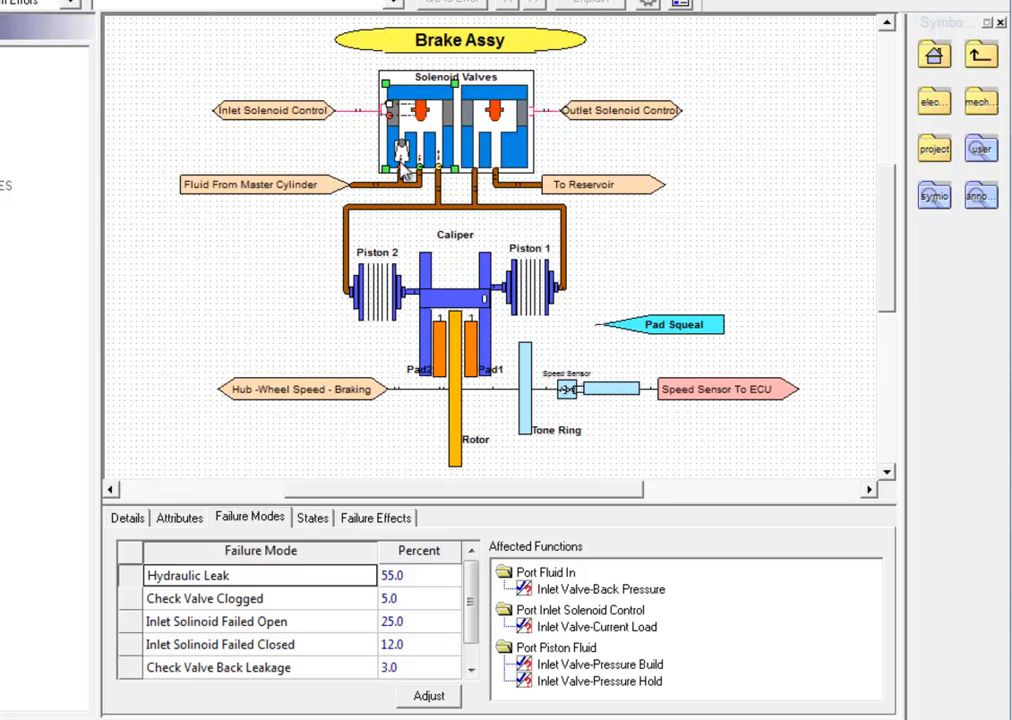
pyautogui.click(377, 280)
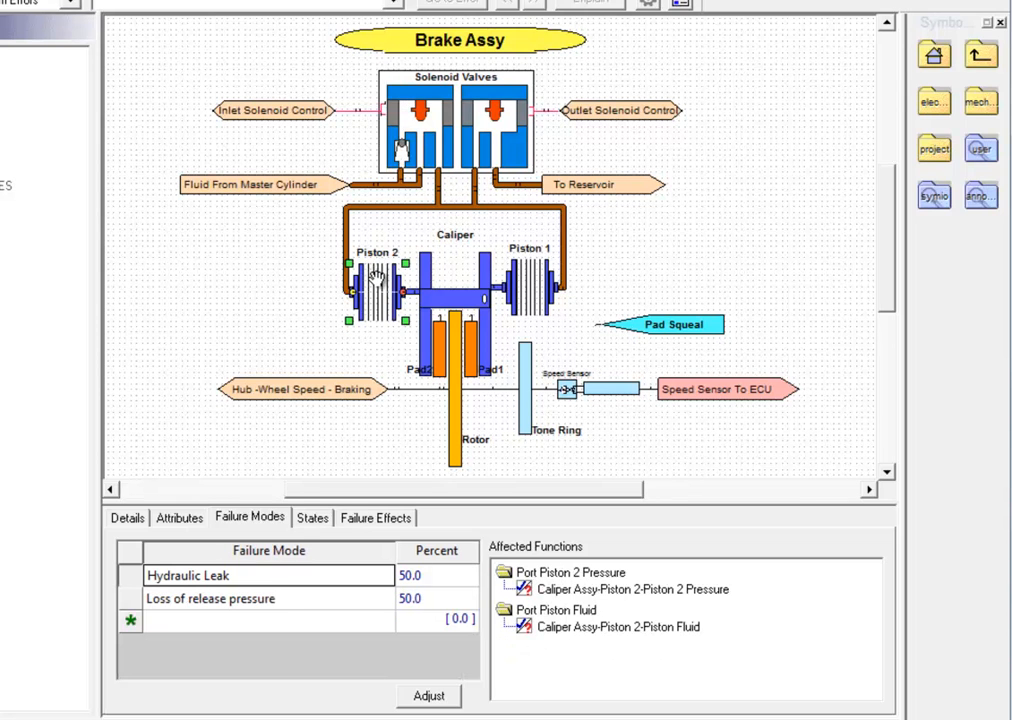
# Examine the causes of Piston 2's failure effects Hydraulic Leak and Loss of release pressure.
pyautogui.click(384, 526)
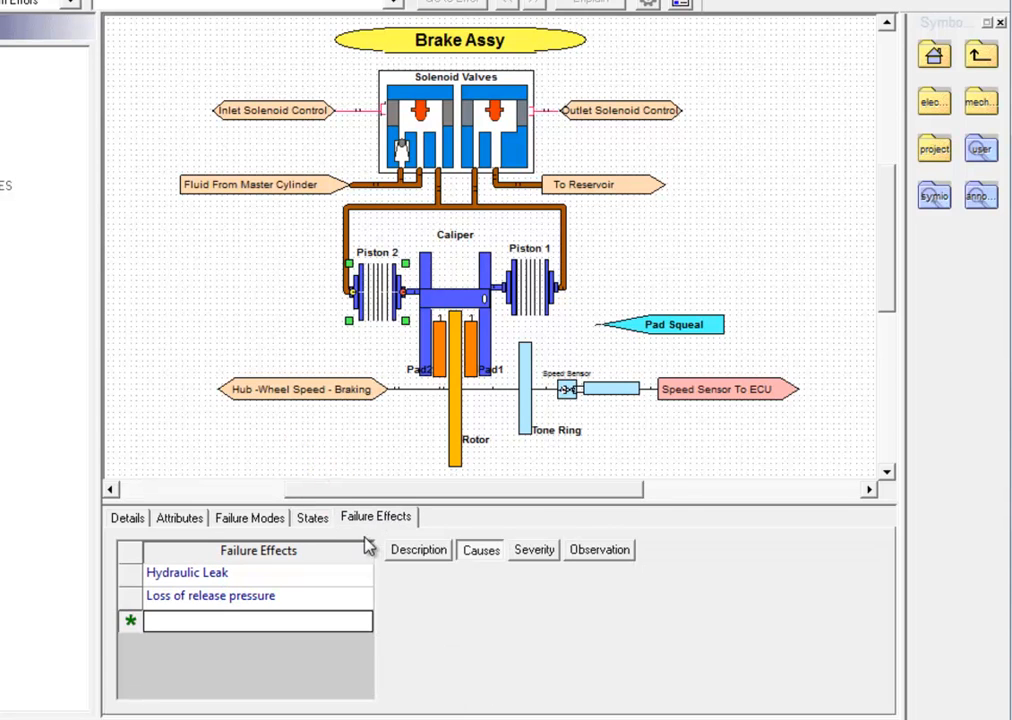
pyautogui.click(351, 578)
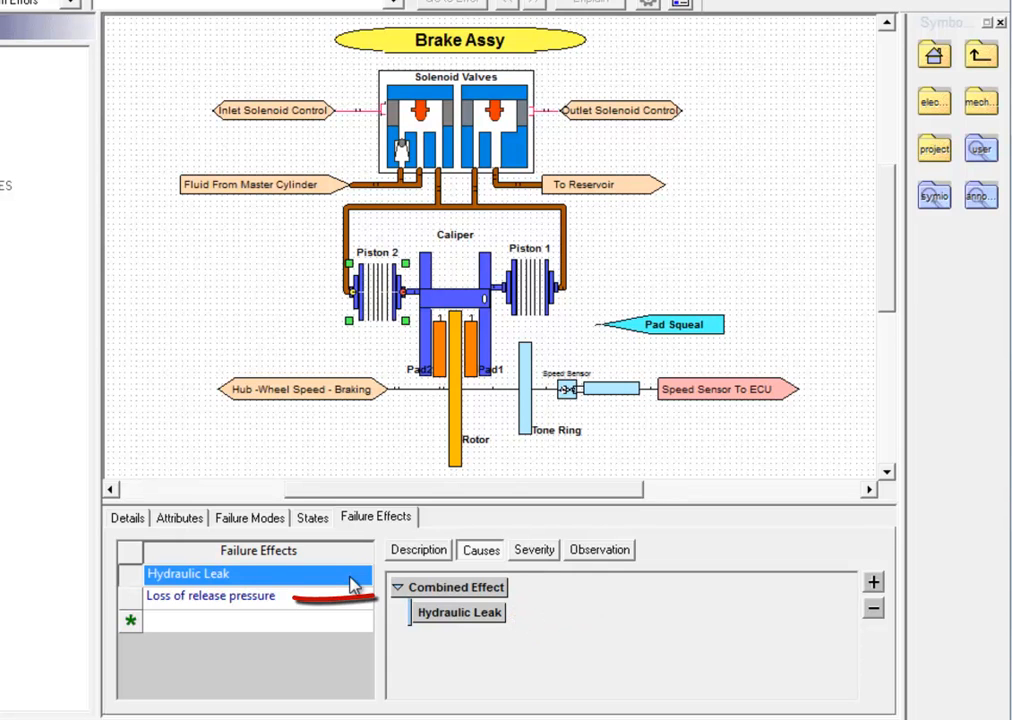
pyautogui.click(351, 603)
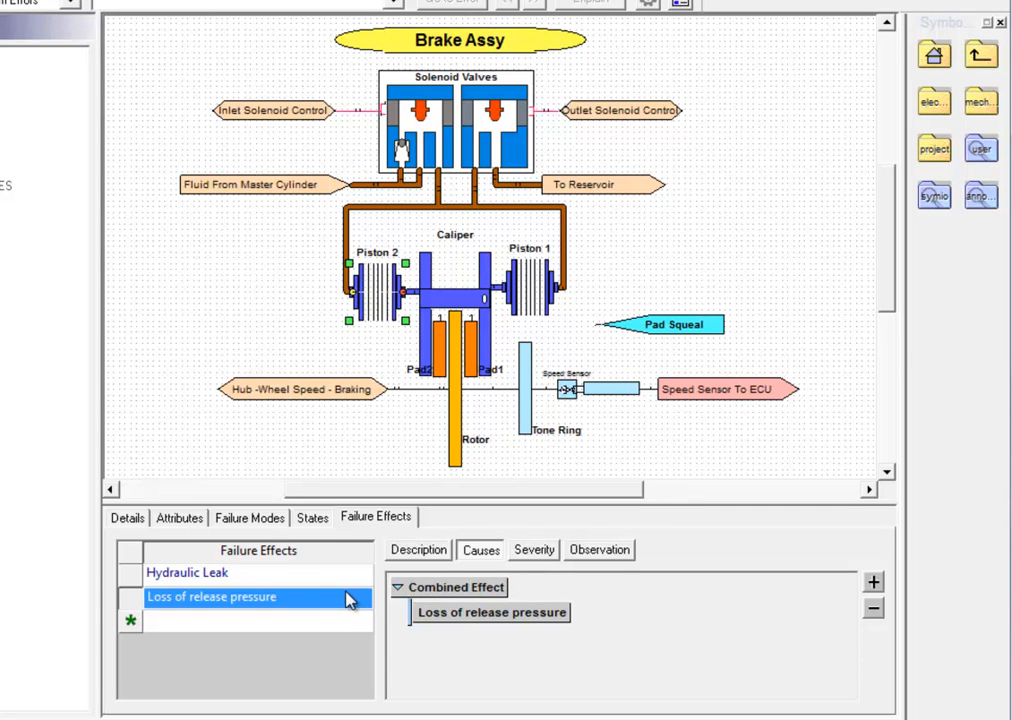
# Review the causes of the design failure effect Loss of Breaking for the whole Brake Assy design.
pyautogui.click(352, 444)
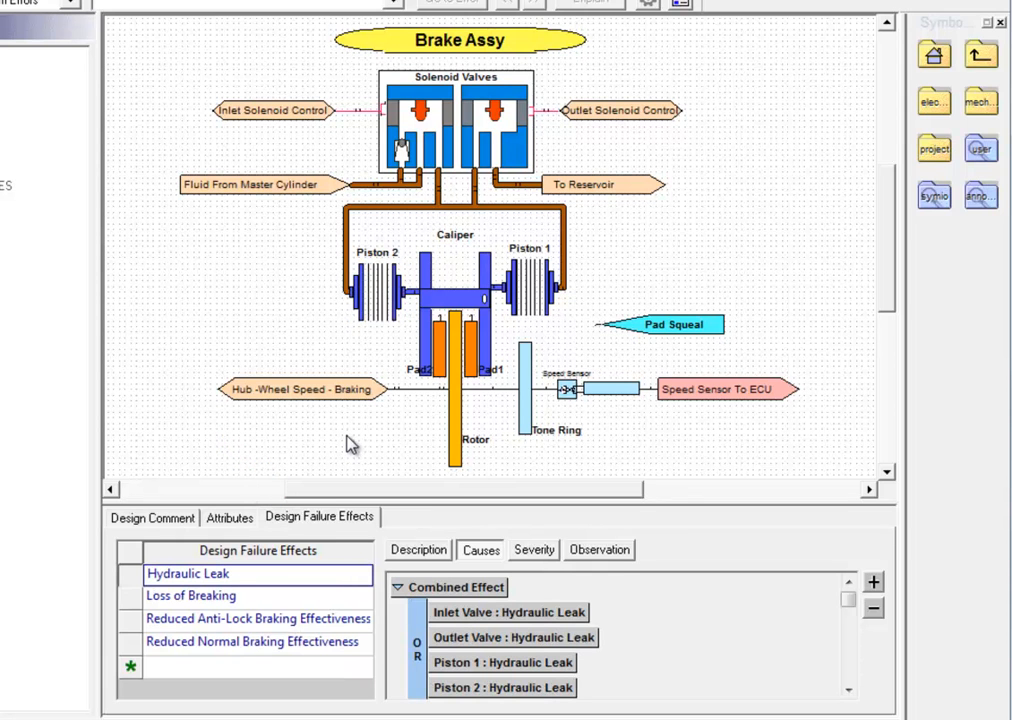
pyautogui.click(339, 524)
pyautogui.click(318, 600)
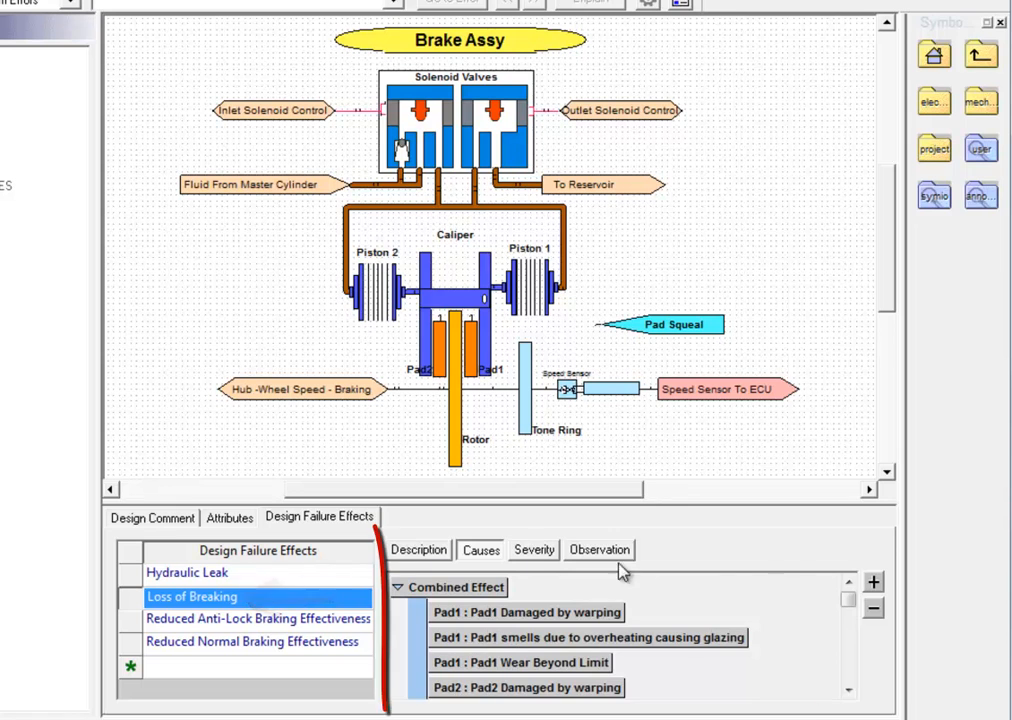
pyautogui.moveTo(848, 598)
pyautogui.mouseDown()
pyautogui.moveTo(850, 672)
pyautogui.moveTo(852, 594)
pyautogui.moveTo(850, 607)
pyautogui.mouseUp()
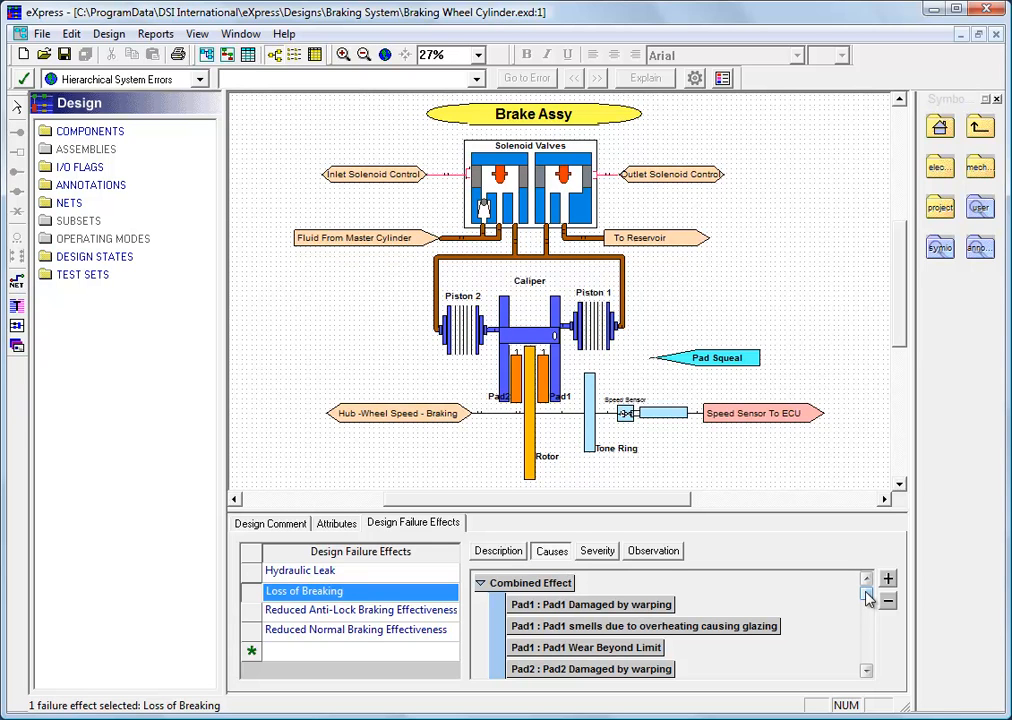
# Close the Braking Wheel Cylinder design without saving and show the failure effects of the RF Disc Assy.
pyautogui.click(995, 35)
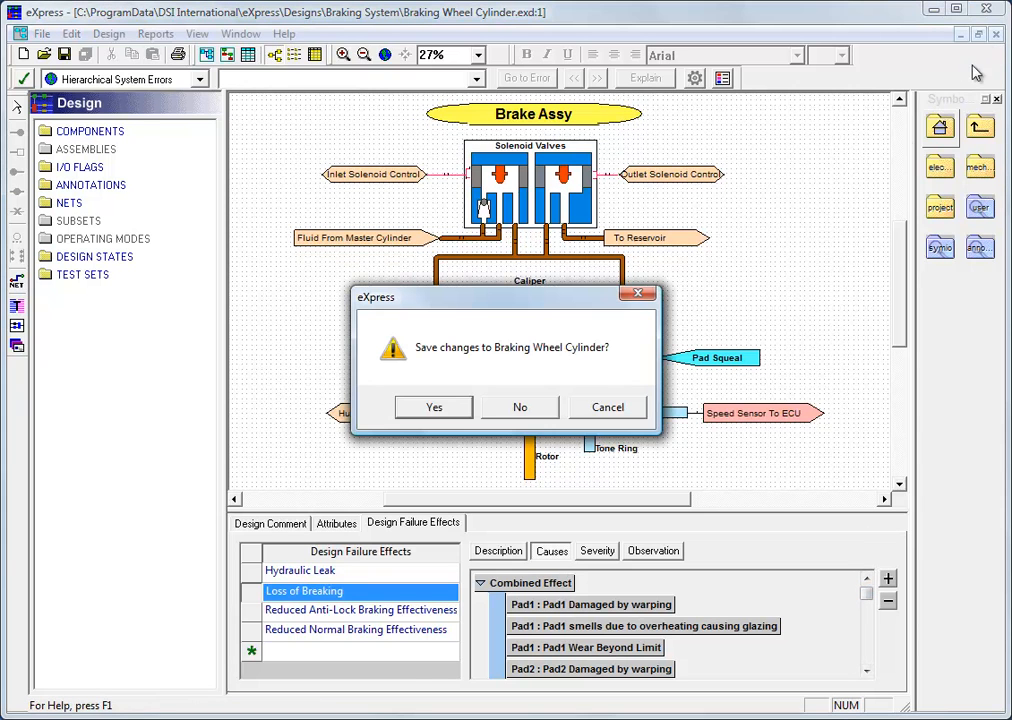
pyautogui.click(520, 408)
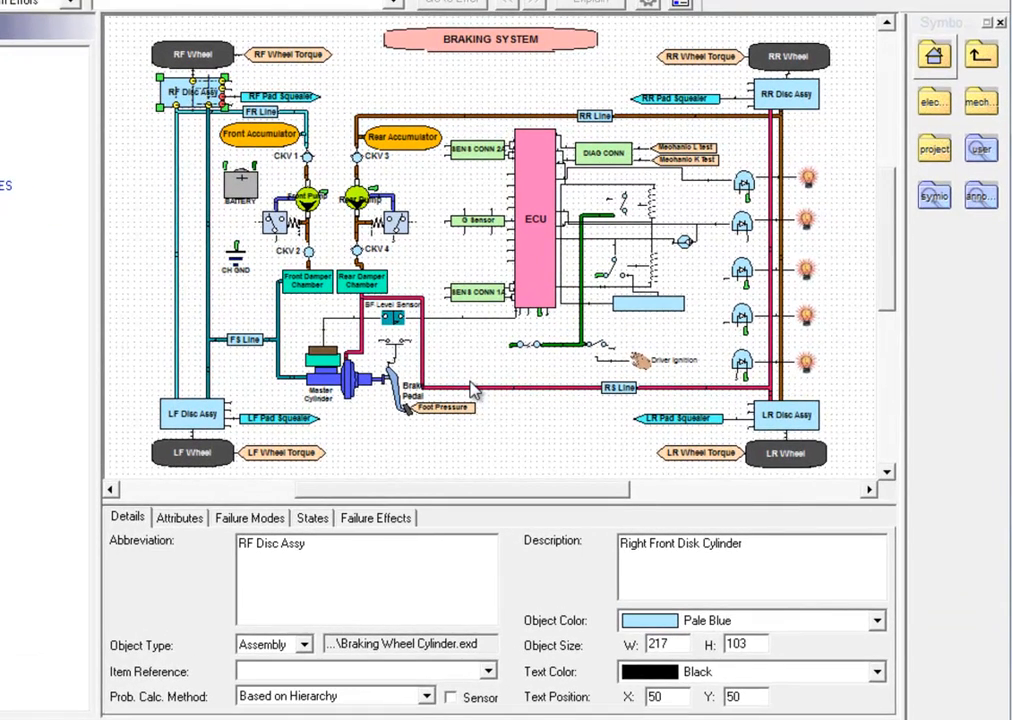
pyautogui.click(393, 518)
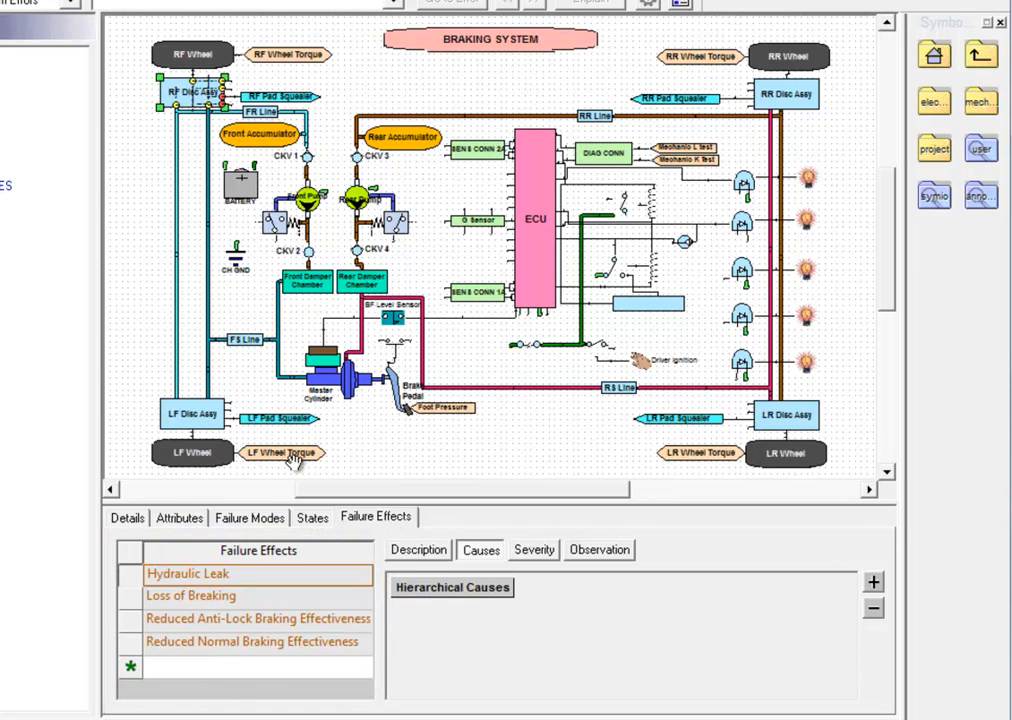
# Compare the failure effects of the LF, LR, RR and RF Disc Assy assemblies in the braking system.
pyautogui.click(220, 414)
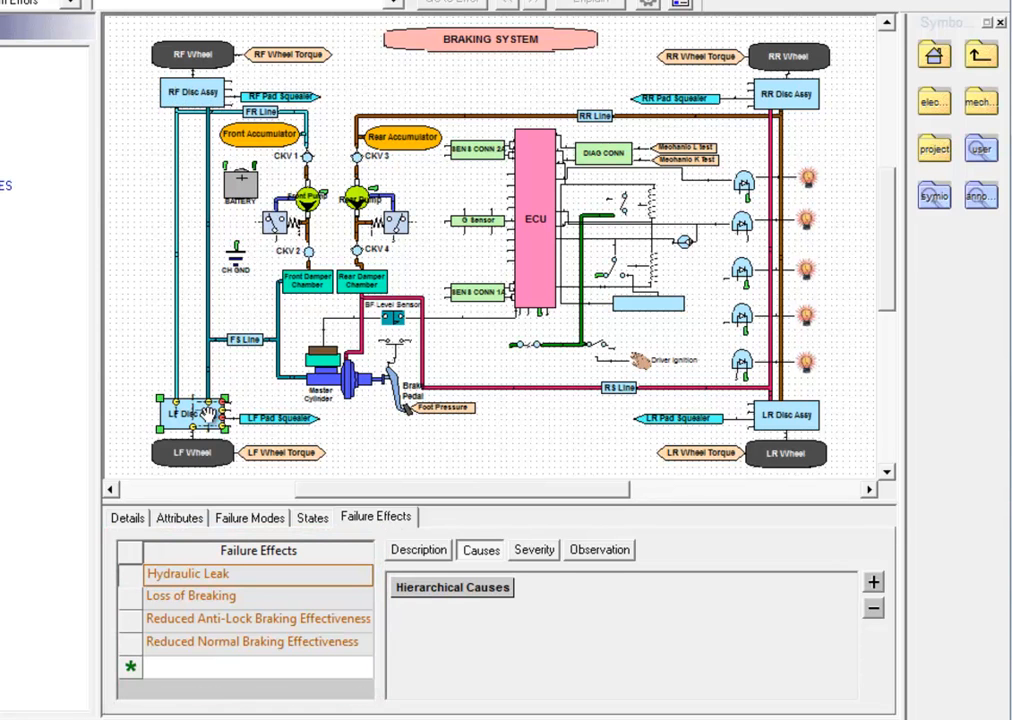
pyautogui.click(774, 414)
pyautogui.click(776, 93)
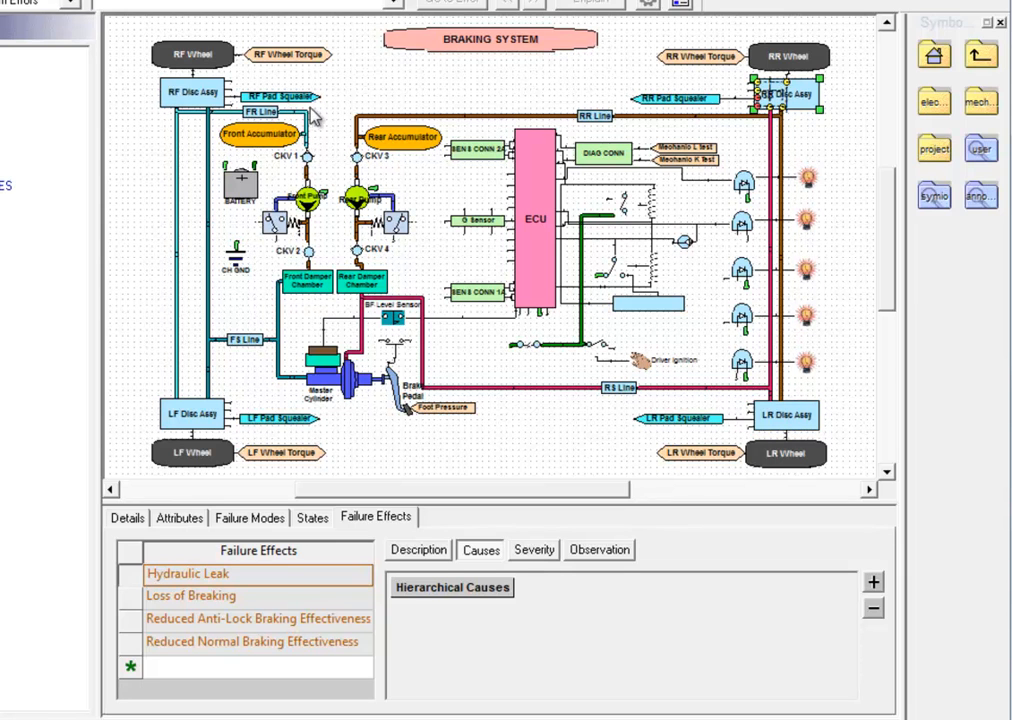
pyautogui.click(201, 92)
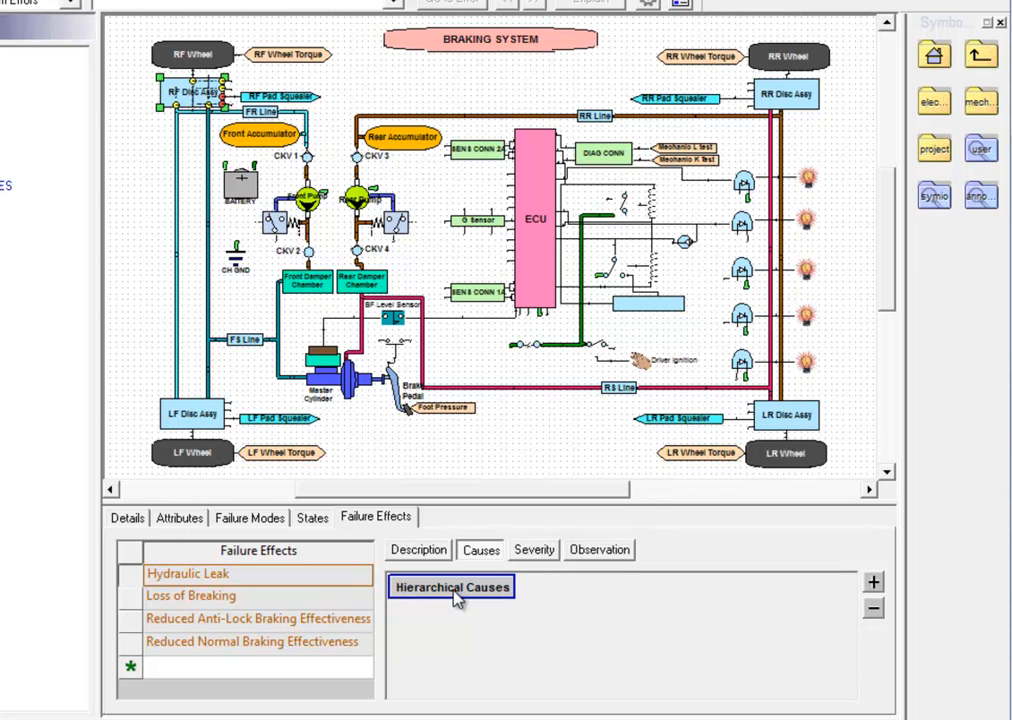
# Examine the failure modes and failure effects of the Rear Accumulator.
pyautogui.click(405, 141)
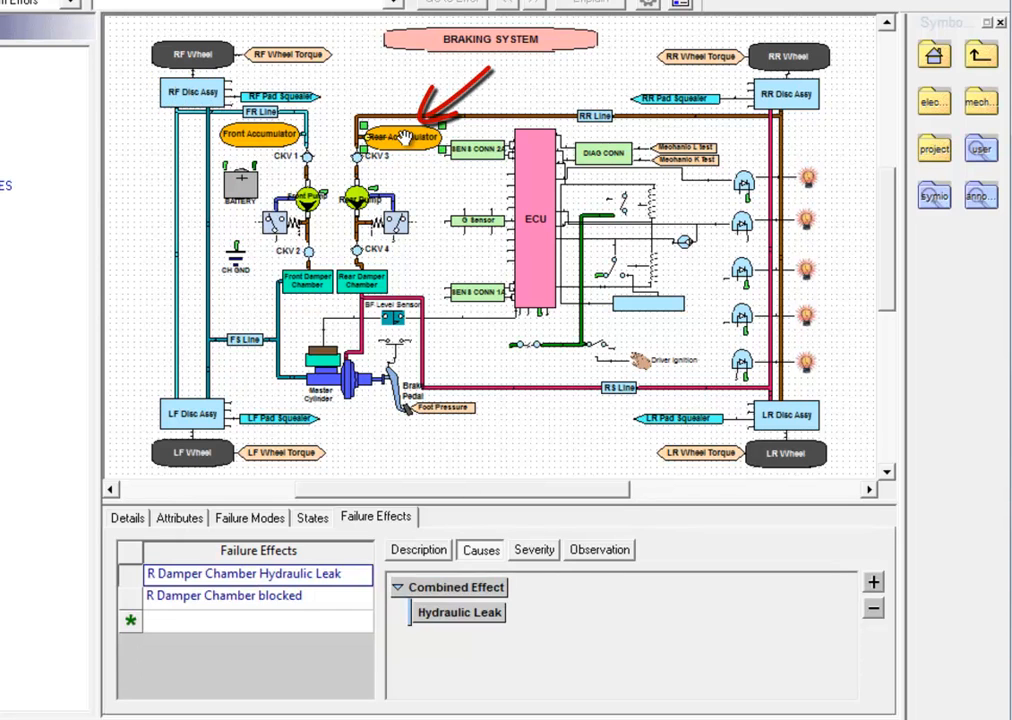
pyautogui.click(274, 527)
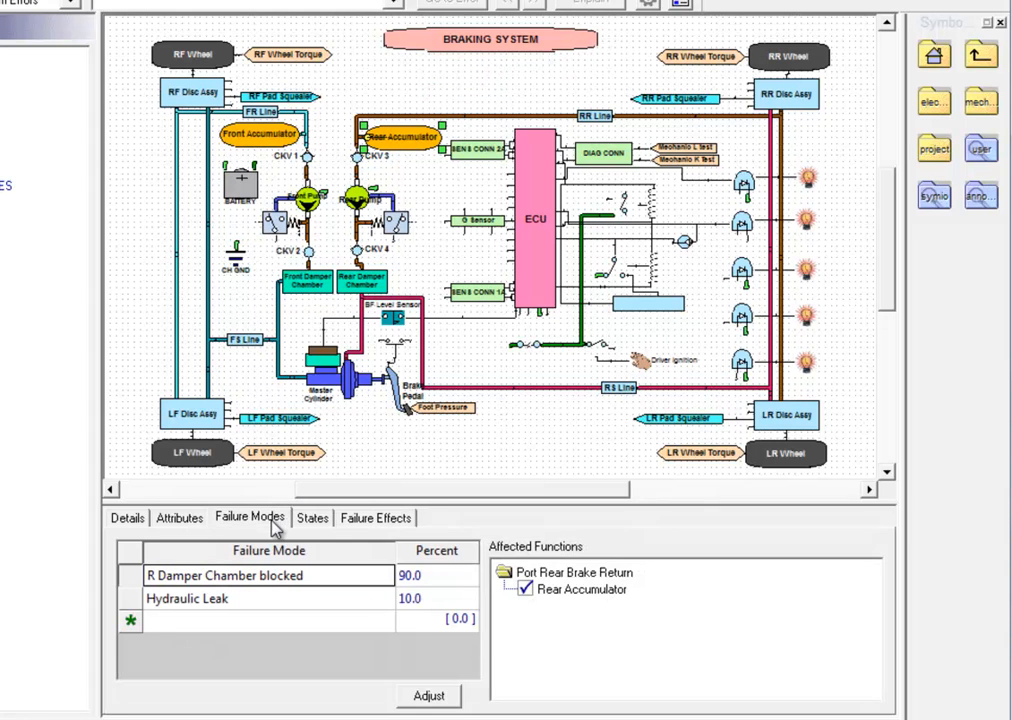
pyautogui.click(375, 519)
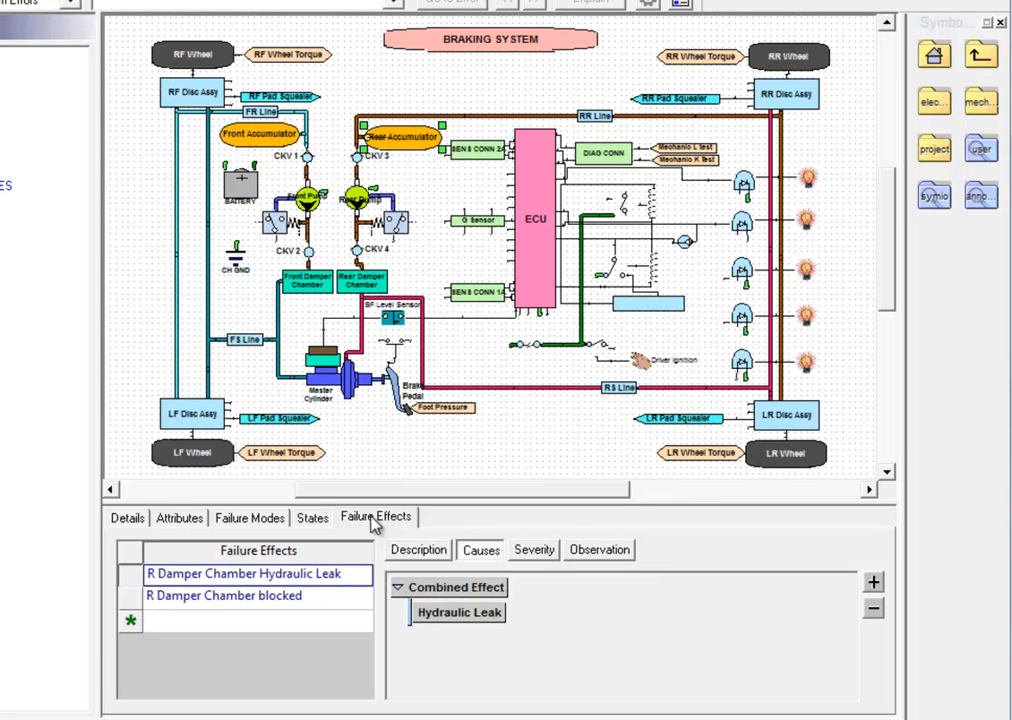
# Show the braking system's design failure effects in an enlarged pane and review the causes of Unable to Brake.
pyautogui.click(337, 450)
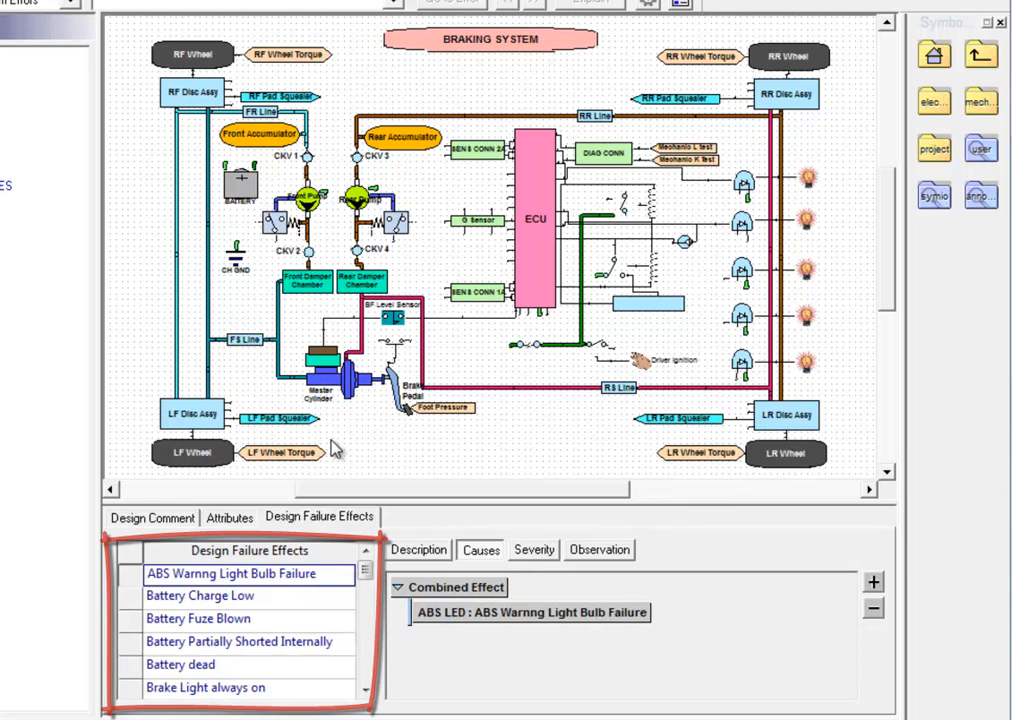
pyautogui.moveTo(349, 500); pyautogui.dragTo(379, 272)
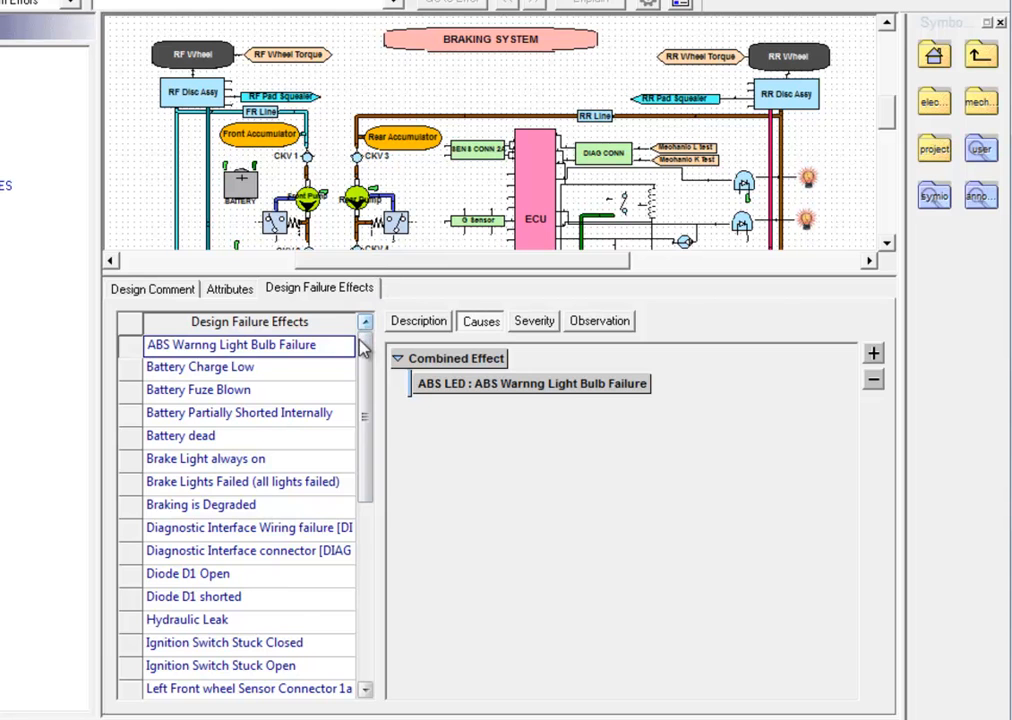
pyautogui.moveTo(364, 348); pyautogui.dragTo(361, 565)
pyautogui.click(324, 621)
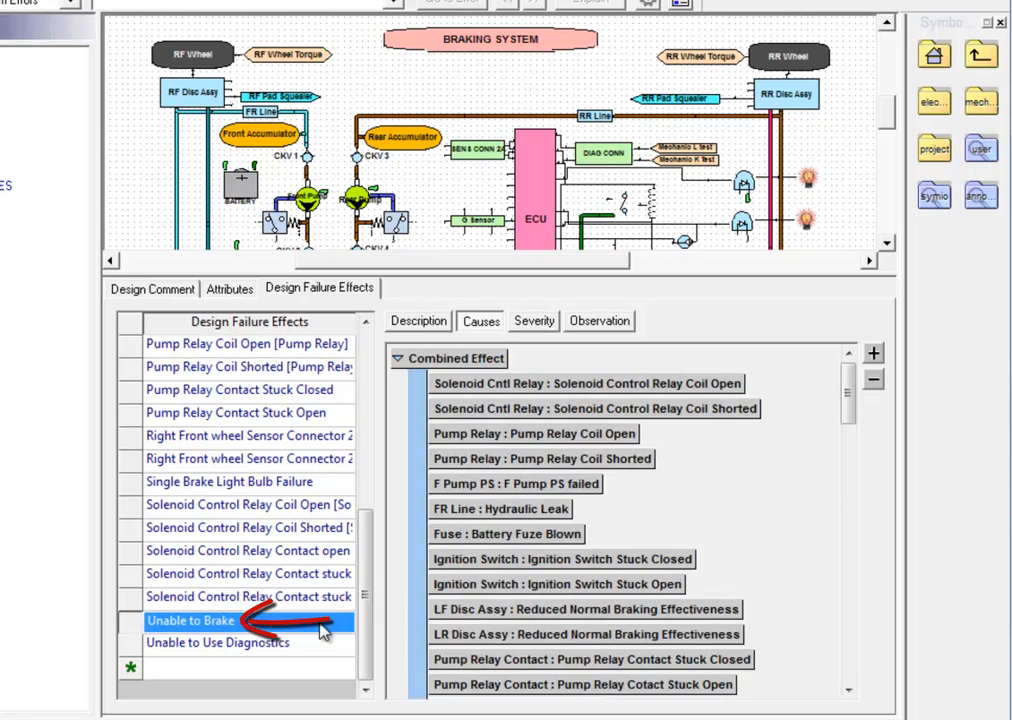
pyautogui.moveTo(849, 398); pyautogui.dragTo(830, 630)
pyautogui.scroll(10, 780, 515)
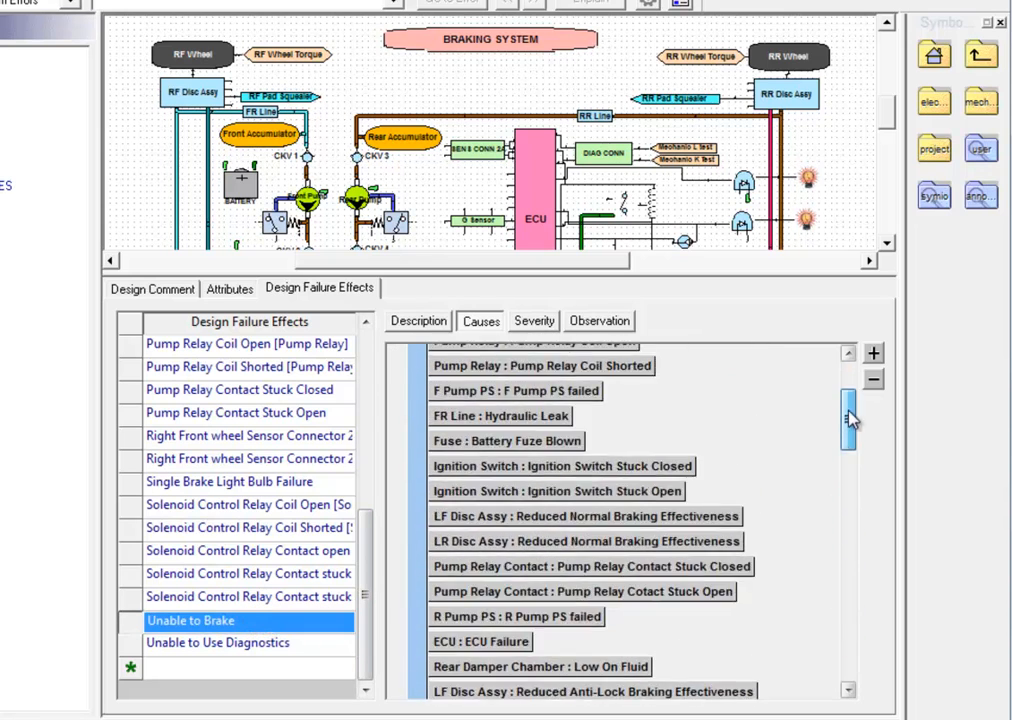
# Show the causes of Unable to Use Diagnostics and shrink the details pane to reveal the full diagram.
pyautogui.click(333, 646)
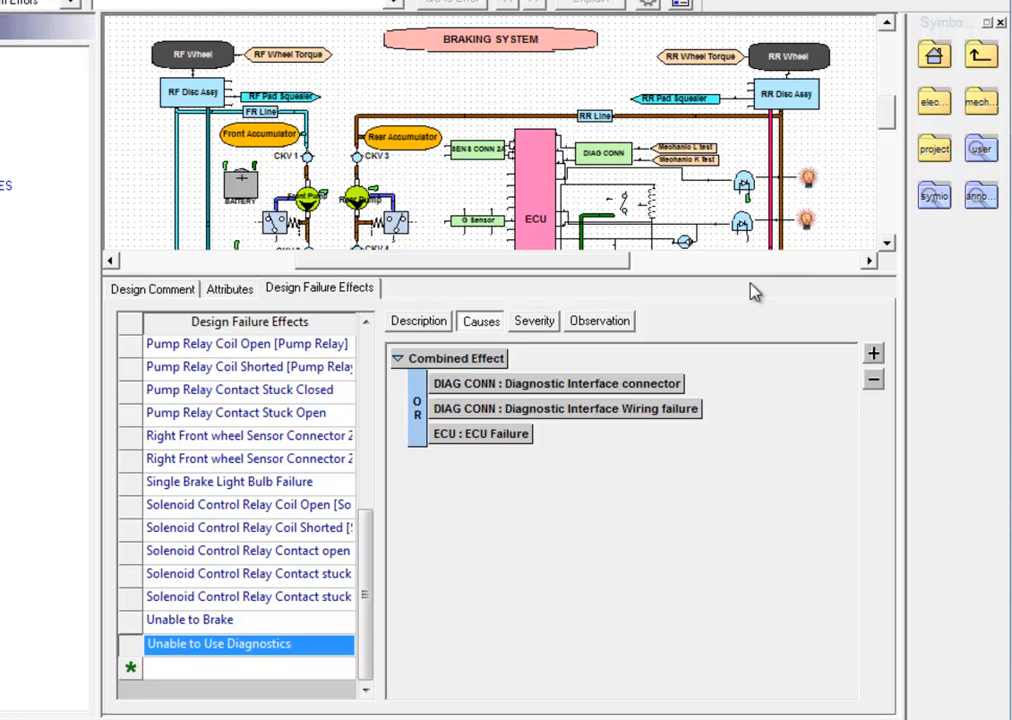
pyautogui.moveTo(750, 278); pyautogui.dragTo(732, 501)
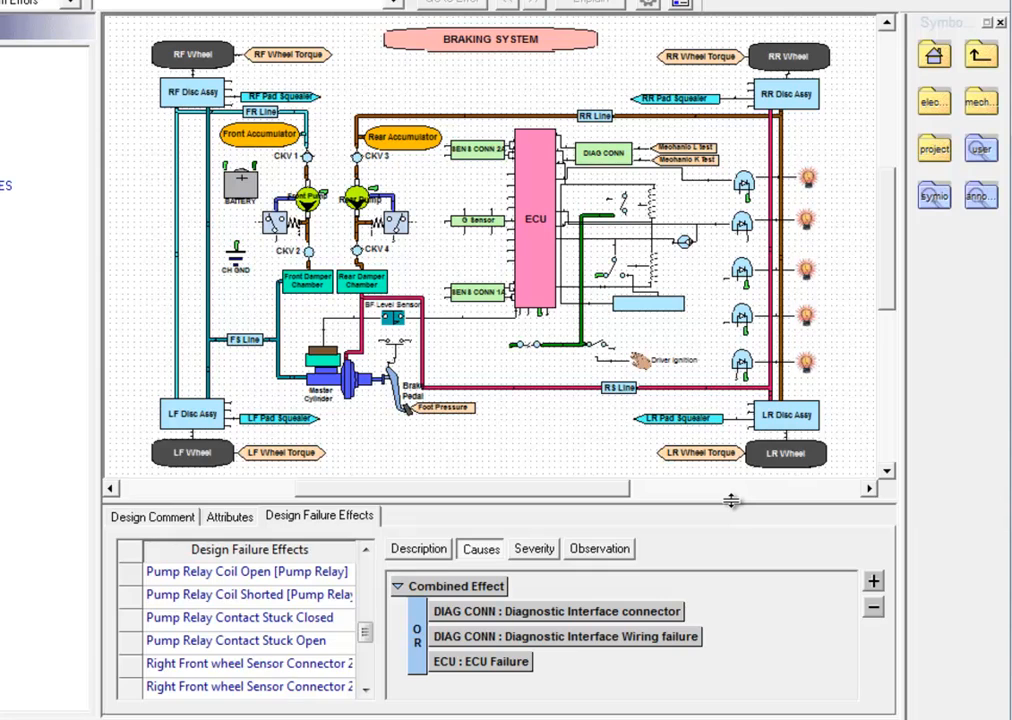